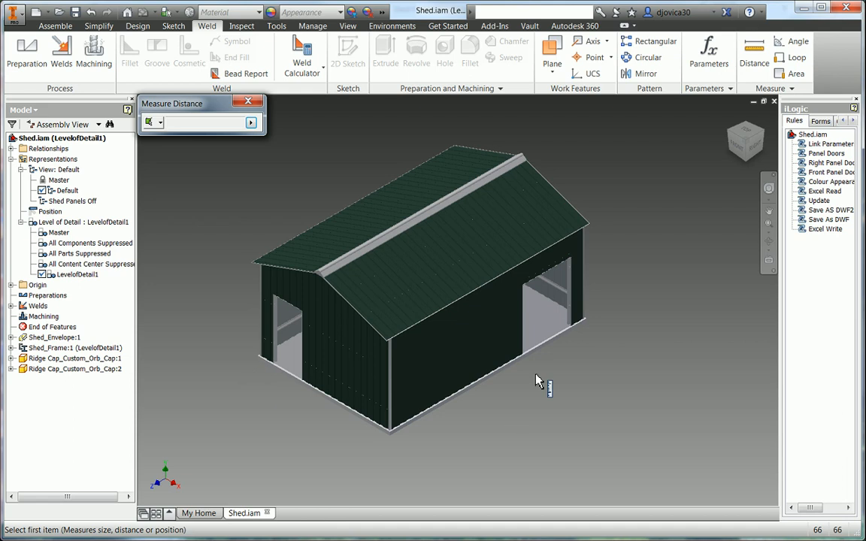
Measure the width of the door opening in the shed's front panel.
click(275, 352)
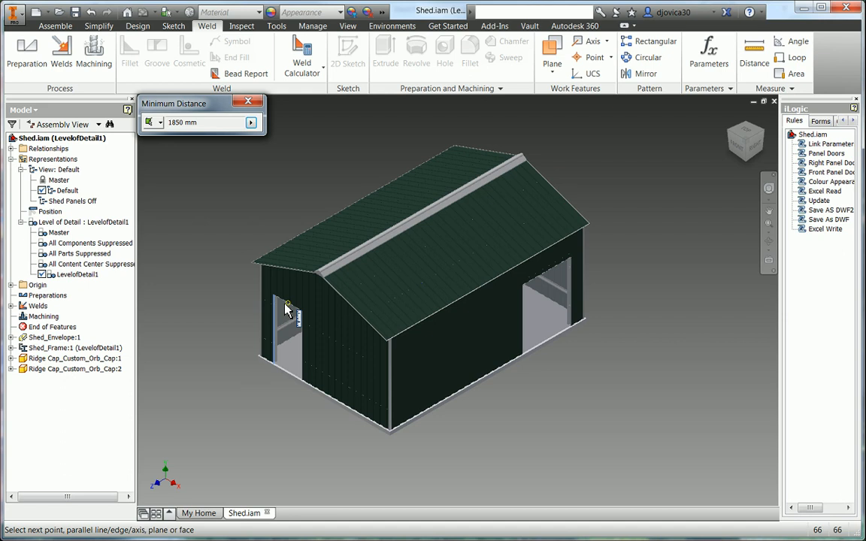
click(302, 338)
click(302, 344)
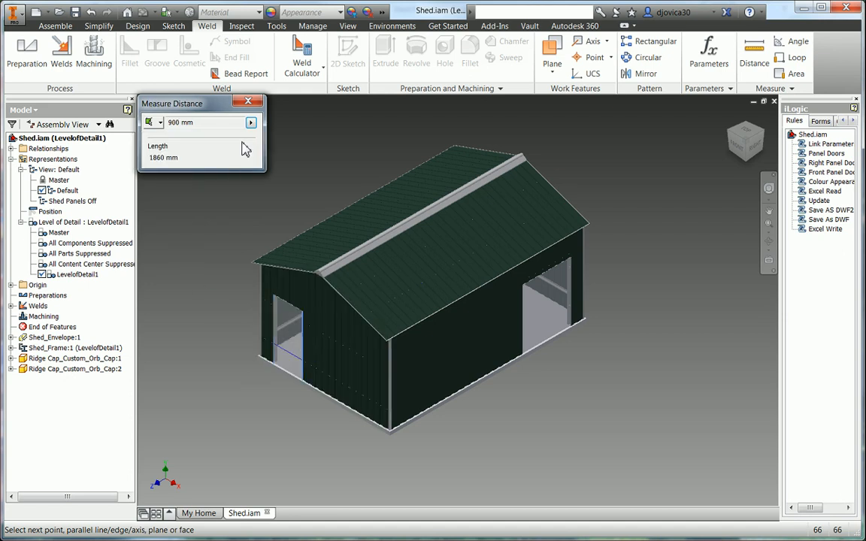
Restart the distance measurement and measure the width of the door opening in the shed's right panel.
right_click(269, 188)
click(250, 233)
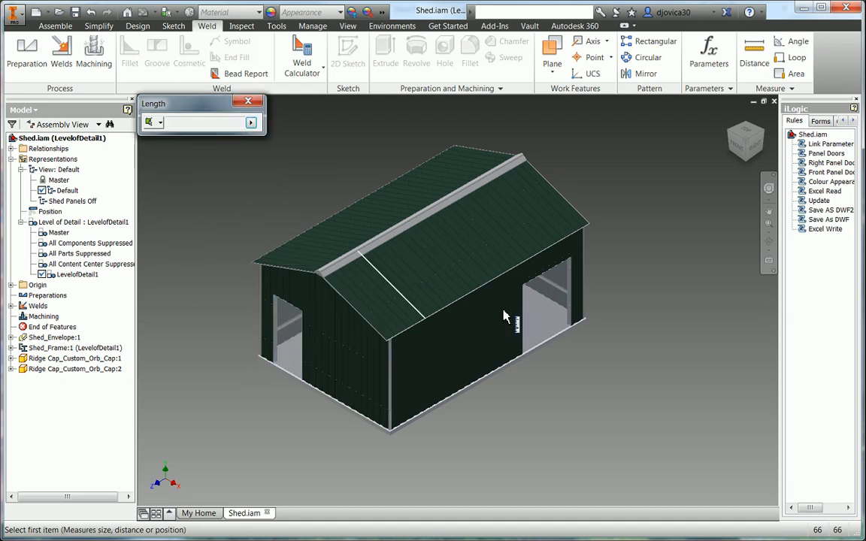
click(525, 322)
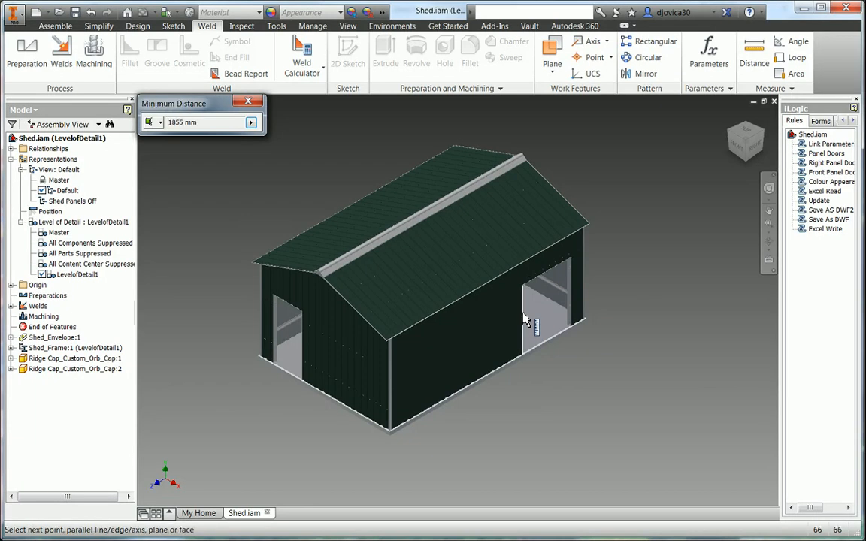
click(573, 292)
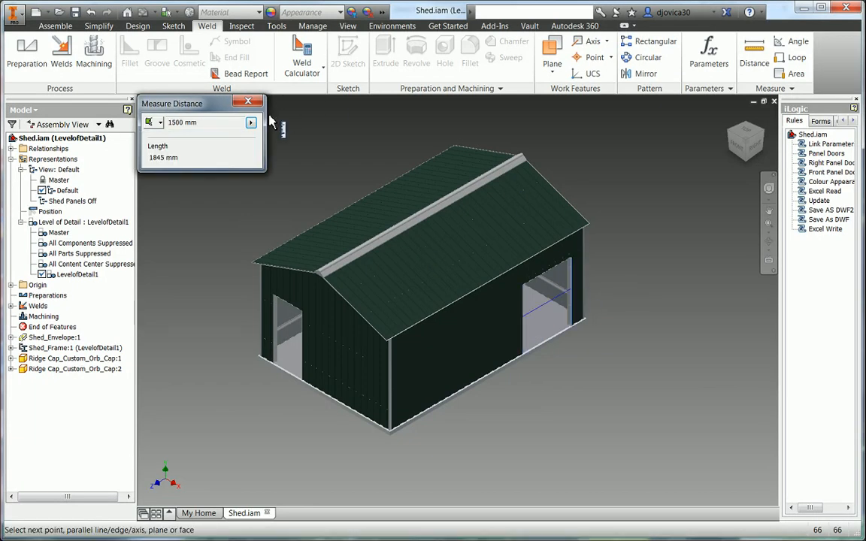
click(249, 103)
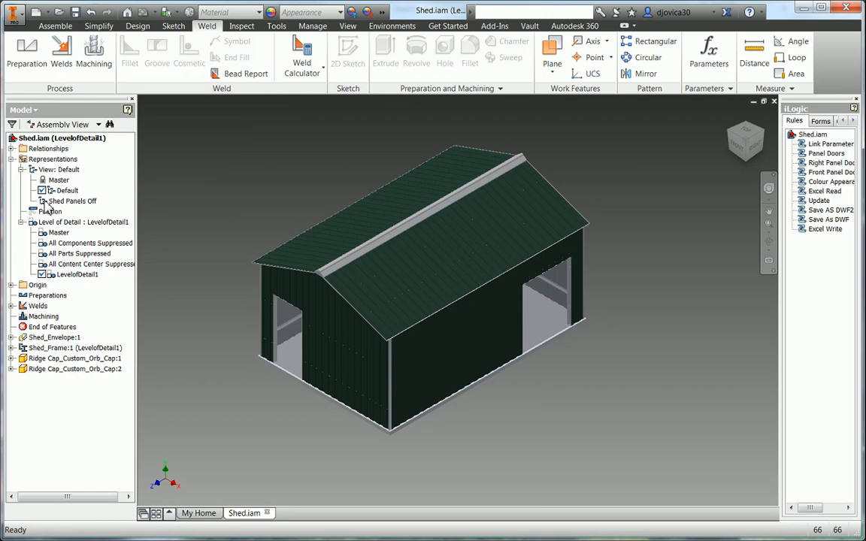
Inspect the shed's frame in the Shed Panels Off view representation, and return to the Default view.
double_click(75, 201)
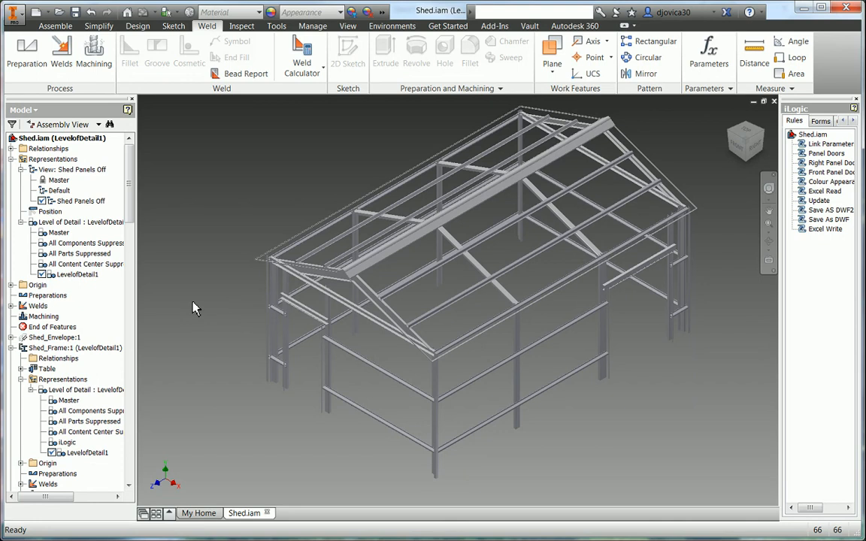
double_click(61, 191)
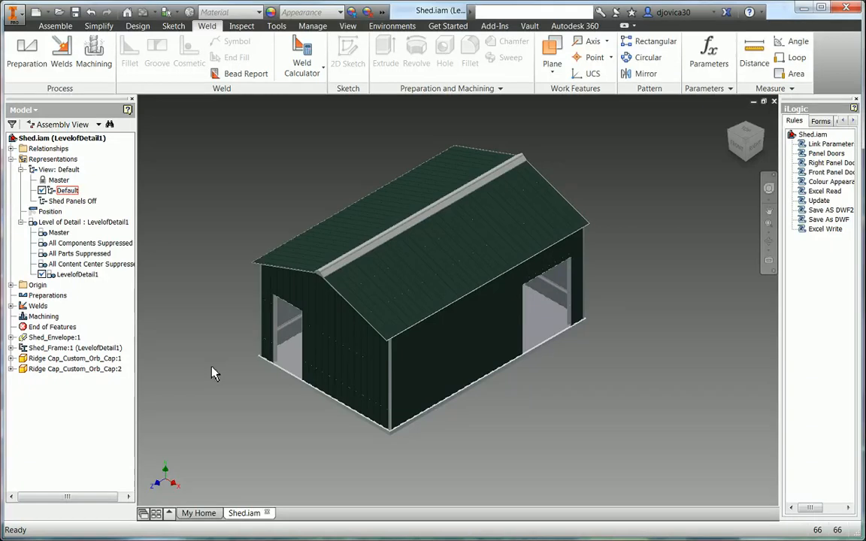
Switch to the Shed Form.xlsx workbook in Excel and set the Colourbond colour selection to Manor Red.
click(212, 540)
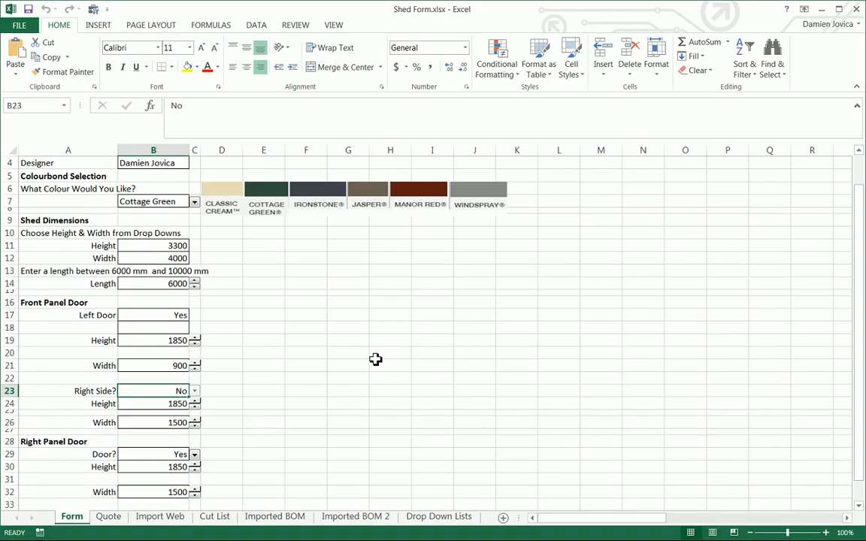
click(179, 201)
click(194, 203)
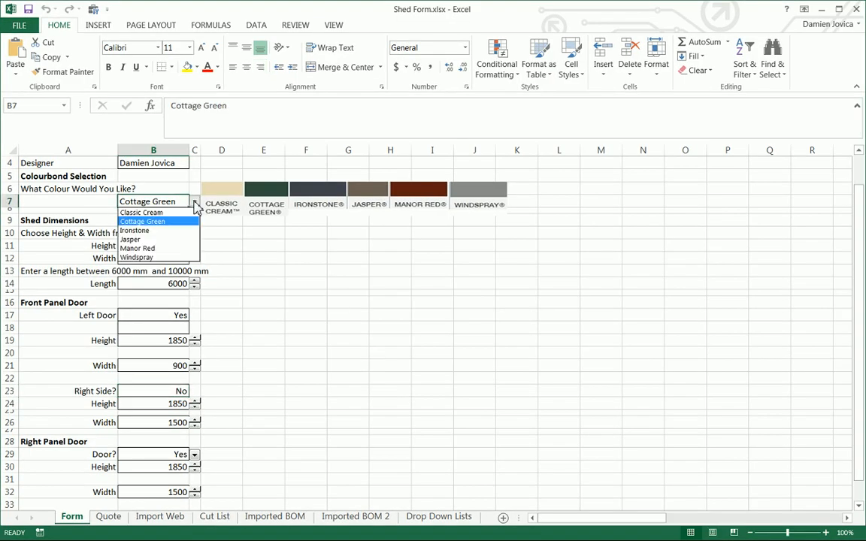
click(167, 248)
Set the shed dimensions to a height of 4000, a width of 6000 and a length of 10000 mm.
click(181, 247)
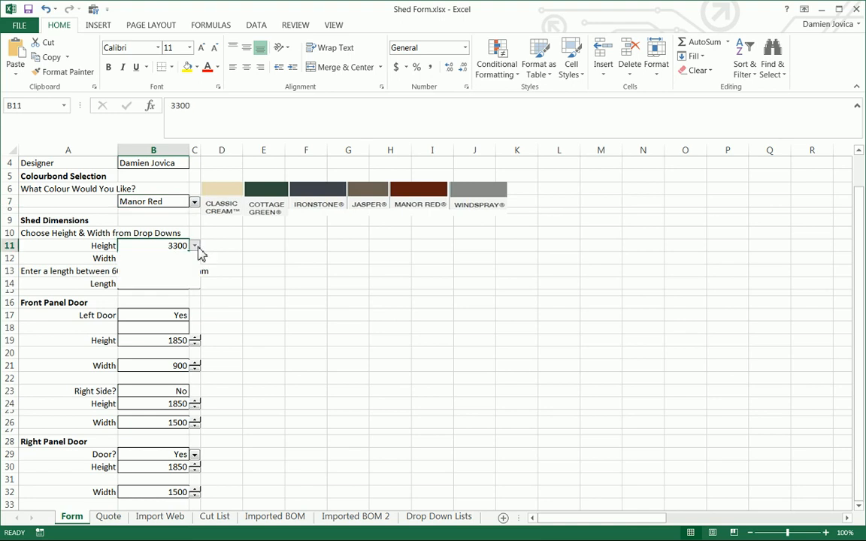
click(194, 246)
click(154, 280)
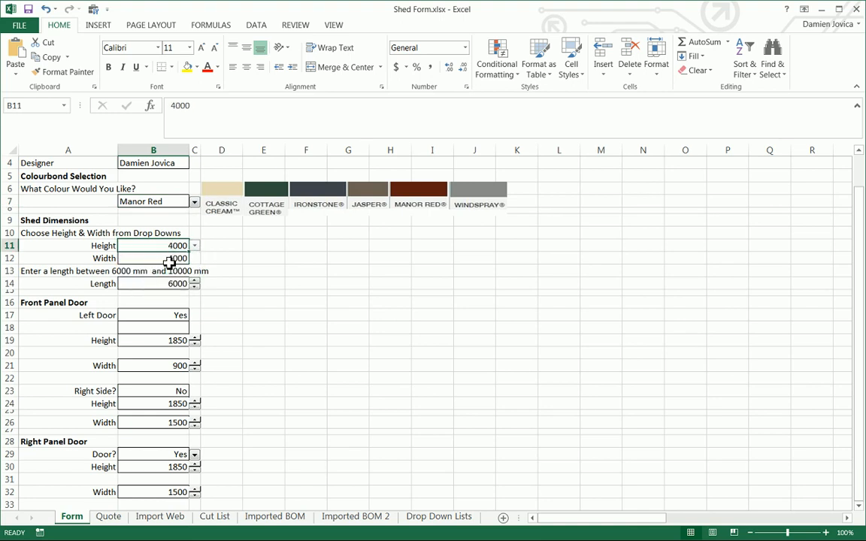
click(174, 258)
click(194, 258)
click(141, 305)
click(194, 281)
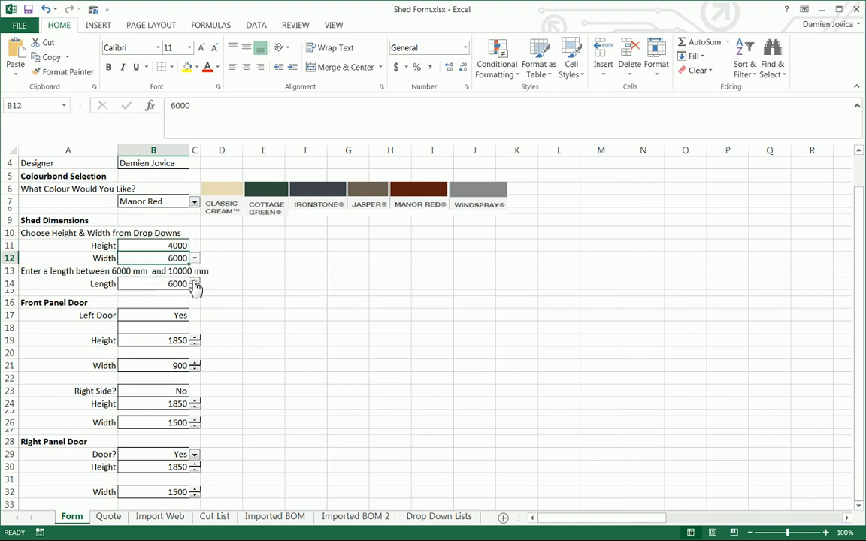
click(195, 280)
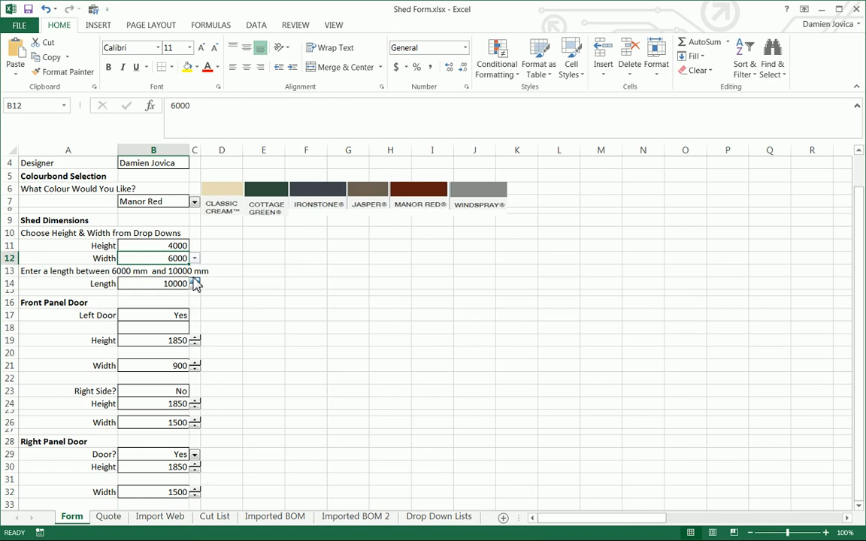
Set the front panel's Left Door to No and its Right Side door to Yes.
click(169, 315)
click(194, 315)
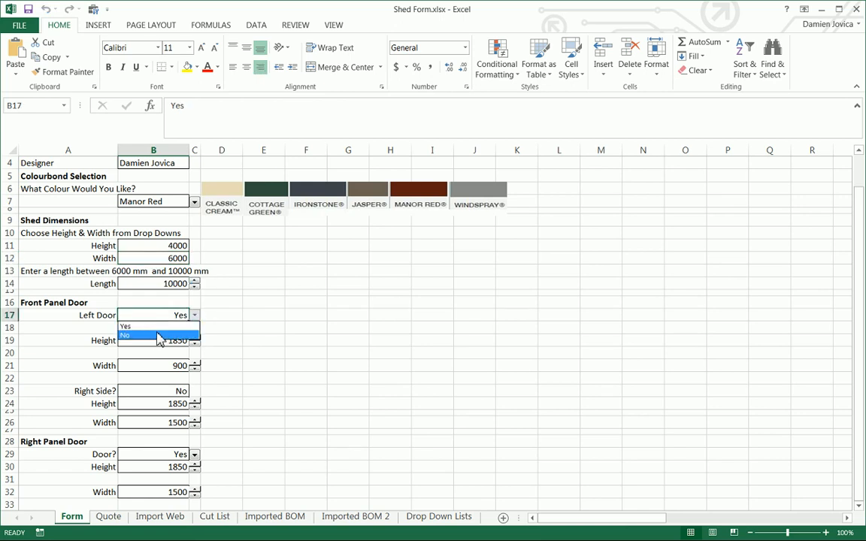
click(154, 335)
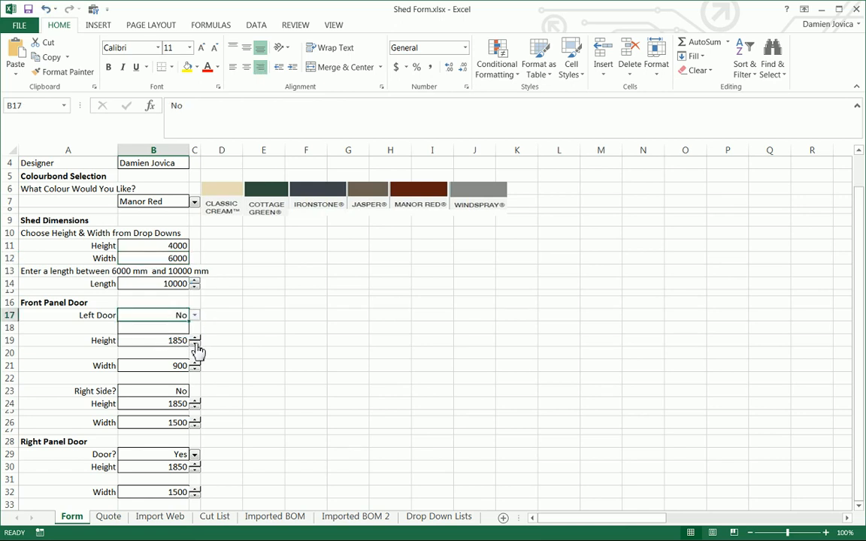
click(184, 391)
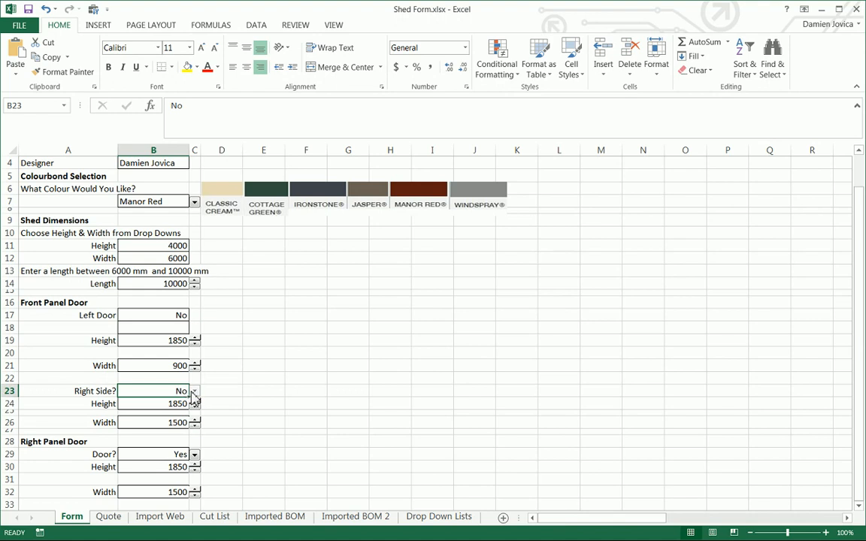
click(195, 391)
click(177, 401)
Set the front panel's right side door to a height of 2200 and a width of 1800.
click(195, 402)
click(195, 402)
click(195, 402)
click(195, 402)
click(195, 403)
click(195, 402)
click(195, 402)
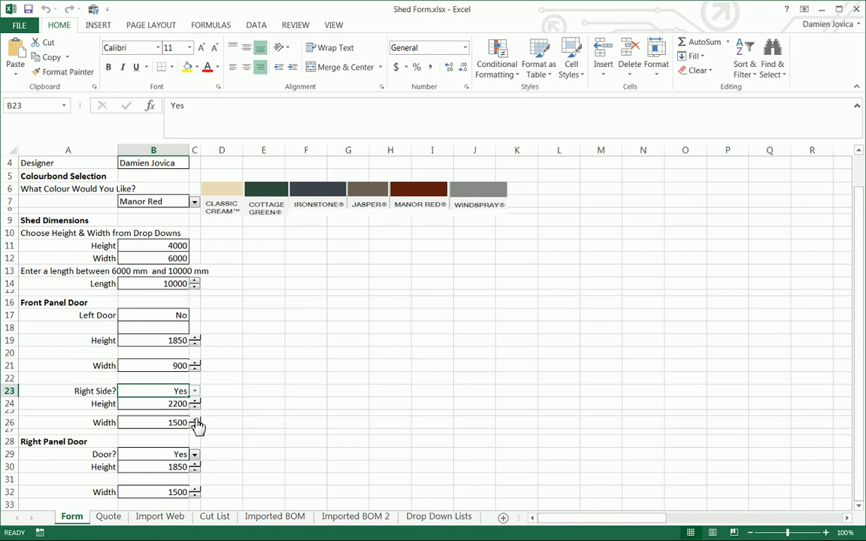
click(195, 420)
click(195, 420)
click(195, 420)
click(195, 421)
click(194, 421)
click(195, 420)
Set the right panel door's width to 900, and close the Shed Form workbook with its changes saved.
scroll(233, 447, down, 1)
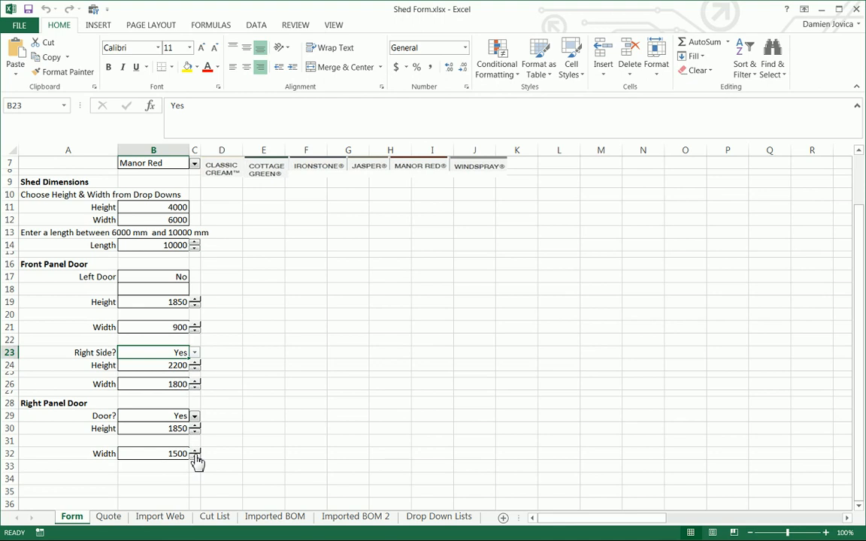
click(195, 457)
click(194, 457)
click(195, 457)
click(195, 457)
click(195, 457)
click(195, 457)
click(194, 457)
click(195, 457)
click(195, 458)
click(195, 457)
click(857, 9)
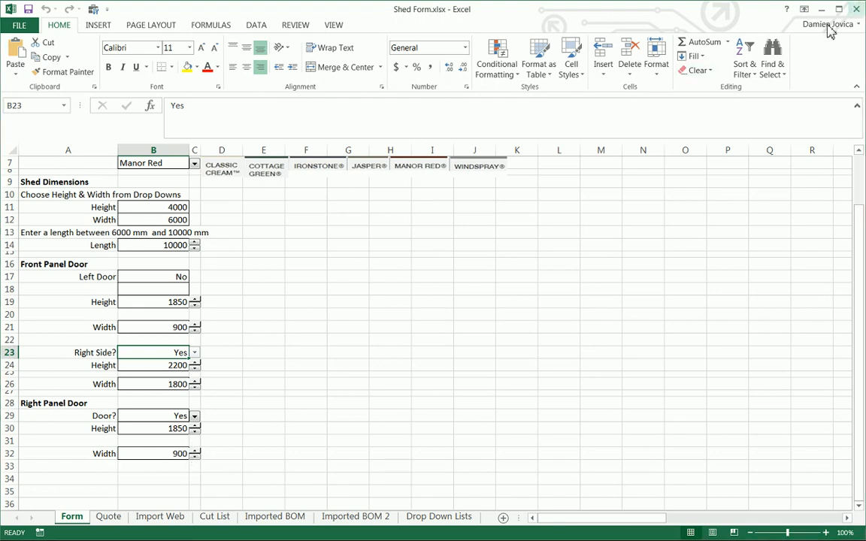
click(373, 294)
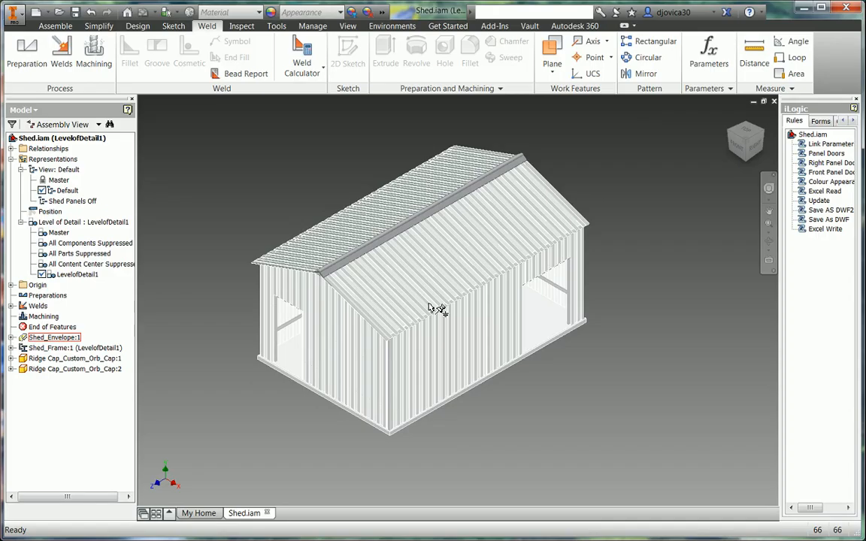
Run the Excel Read iLogic rule on Shed.iam in Inventor, saving the changes to Shed Form.xlsx.
click(826, 192)
right_click(832, 197)
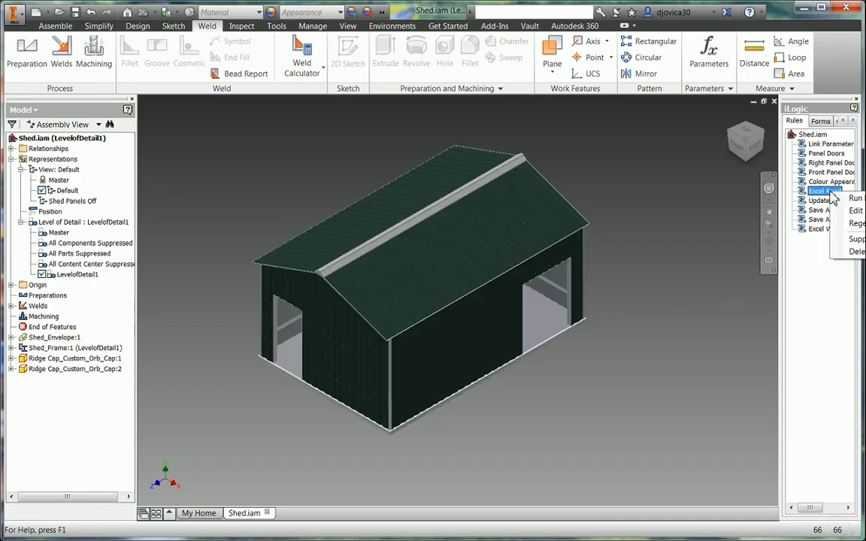
click(848, 203)
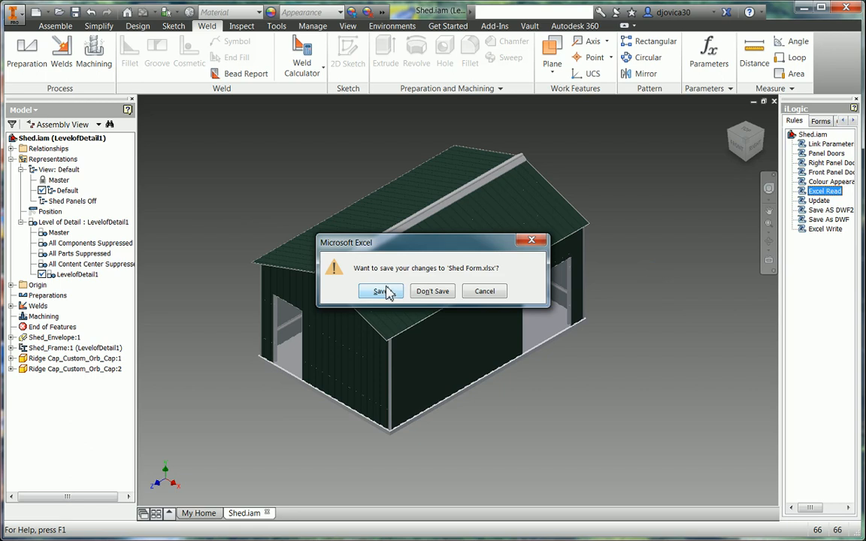
click(381, 291)
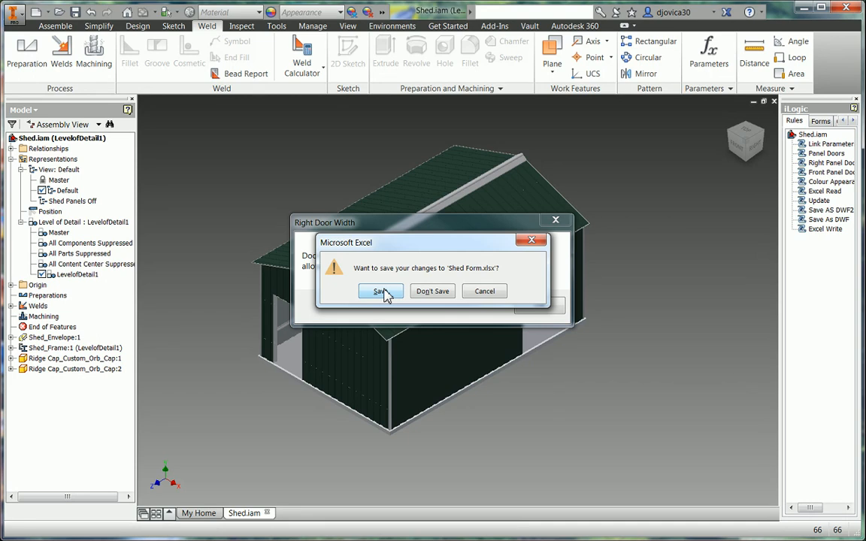
click(379, 292)
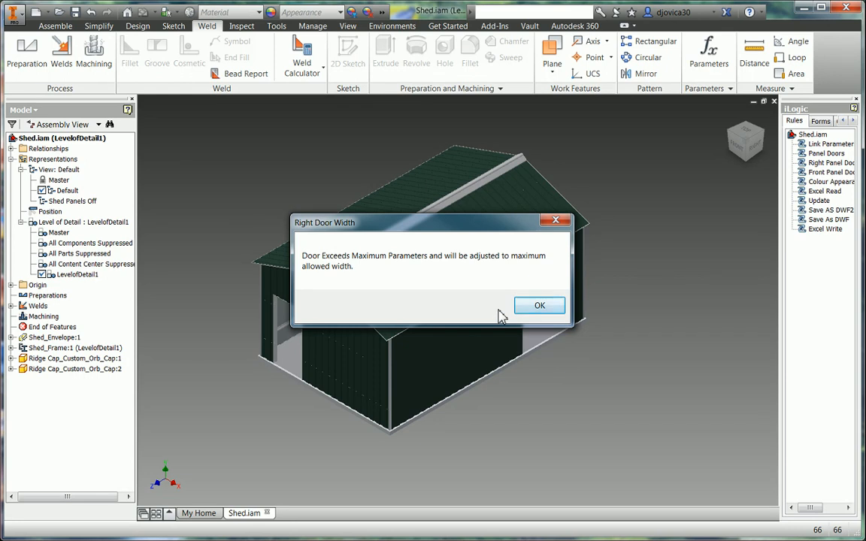
Acknowledge the door width warnings and set the Front Panel Left Side Door Width to 1500.
click(536, 306)
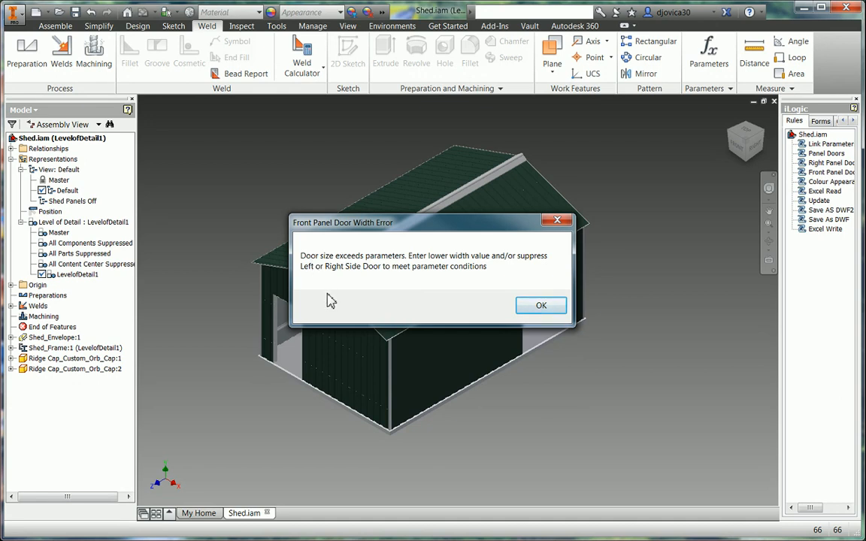
click(533, 314)
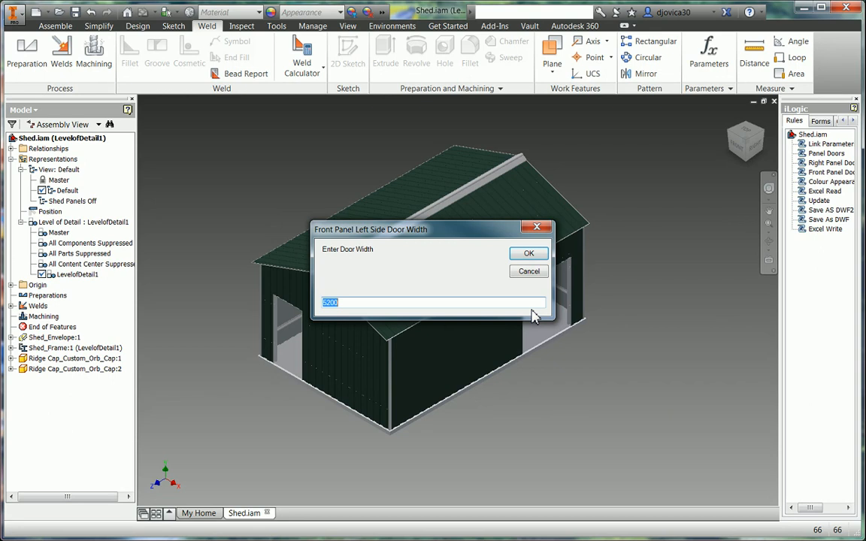
text(1500)
click(528, 256)
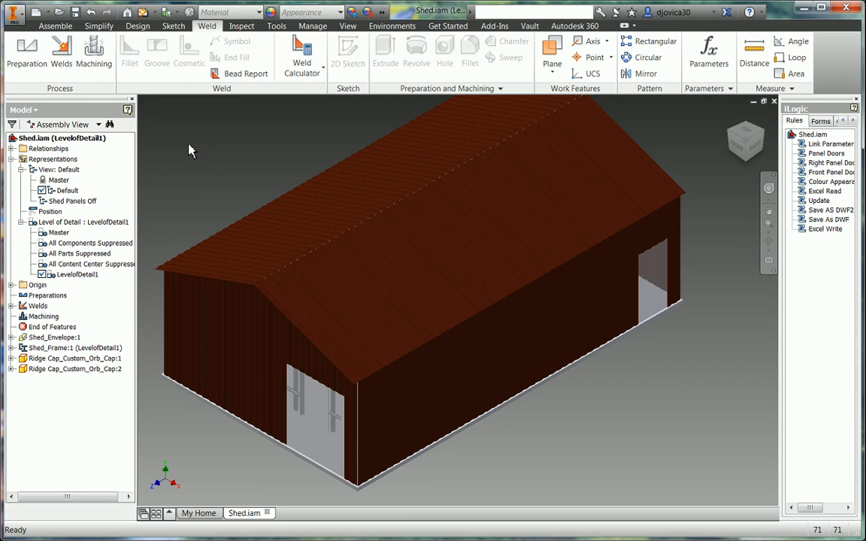
Update the shed assembly and activate its Shed Panels Off view representation.
click(142, 12)
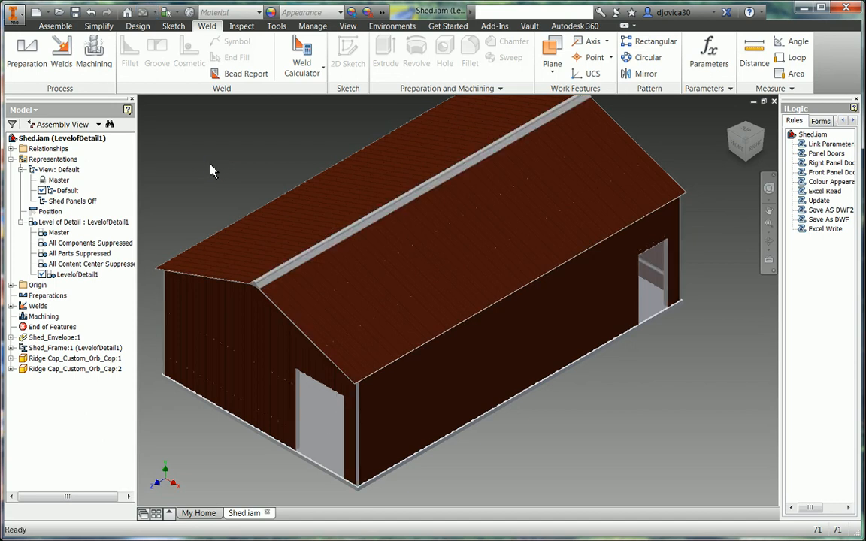
click(74, 201)
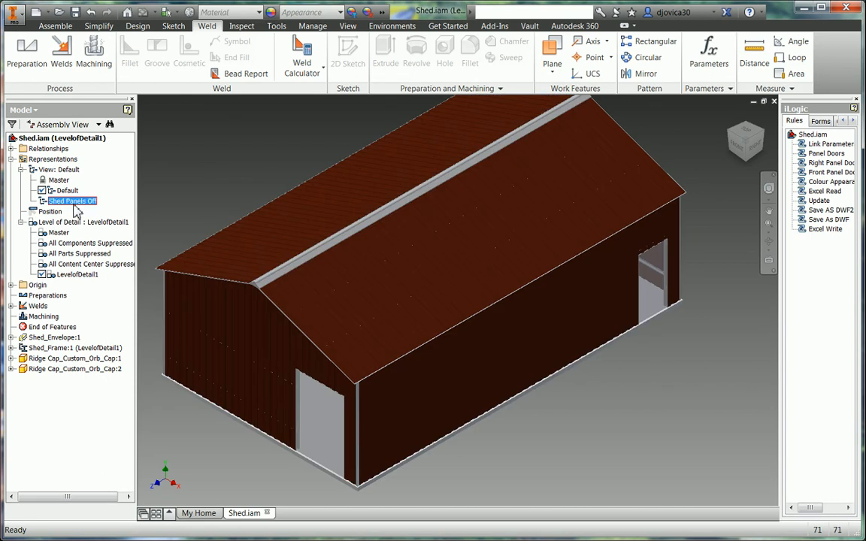
double_click(73, 202)
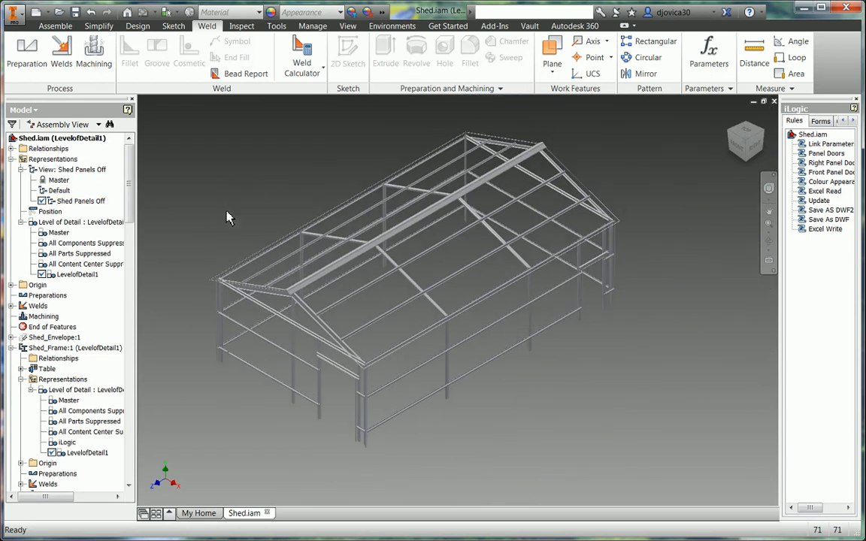
Close Shed.iam, saving the assembly with its dependents and the changes to Shed Form.xlsx.
click(774, 102)
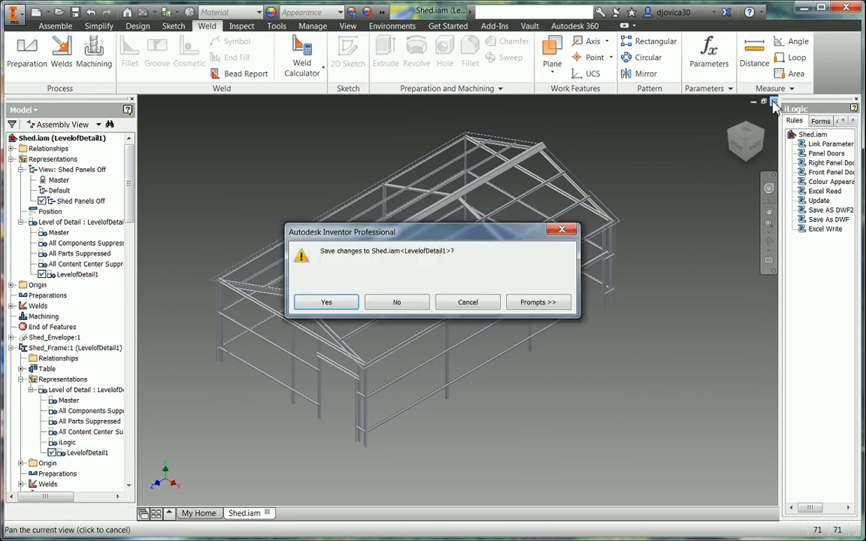
click(347, 303)
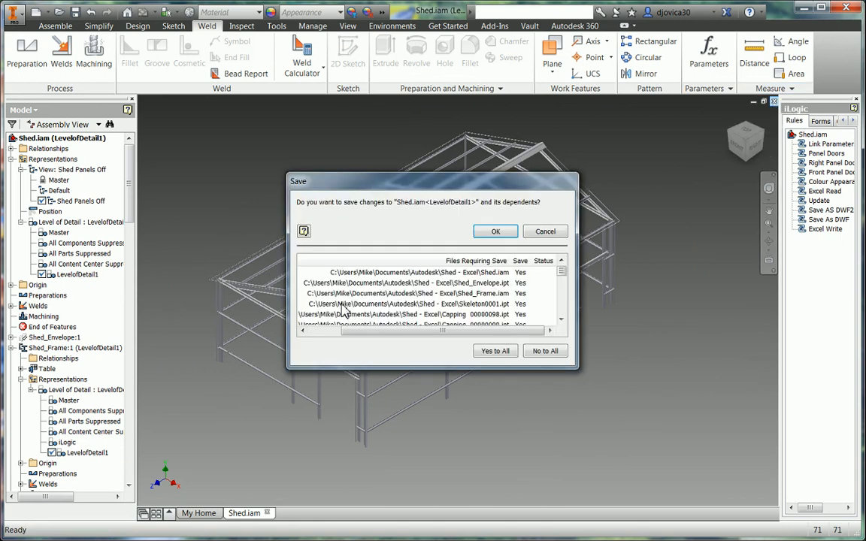
click(492, 232)
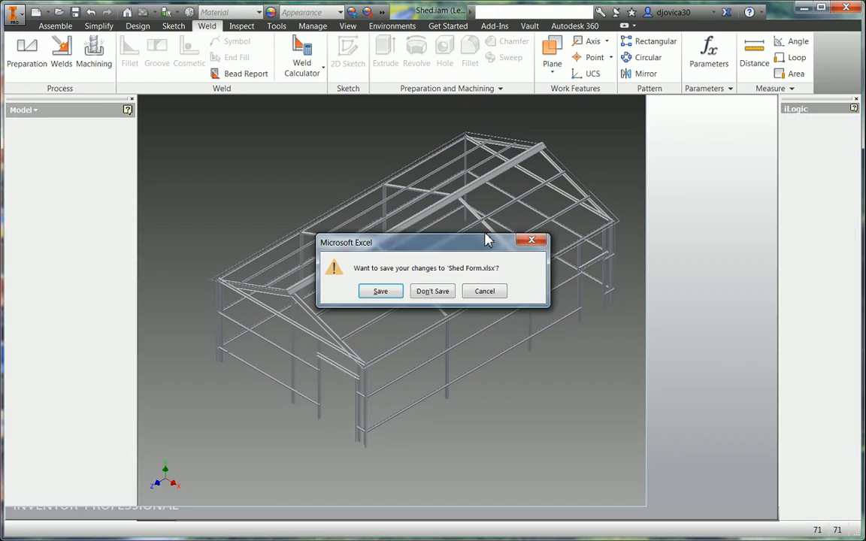
click(374, 293)
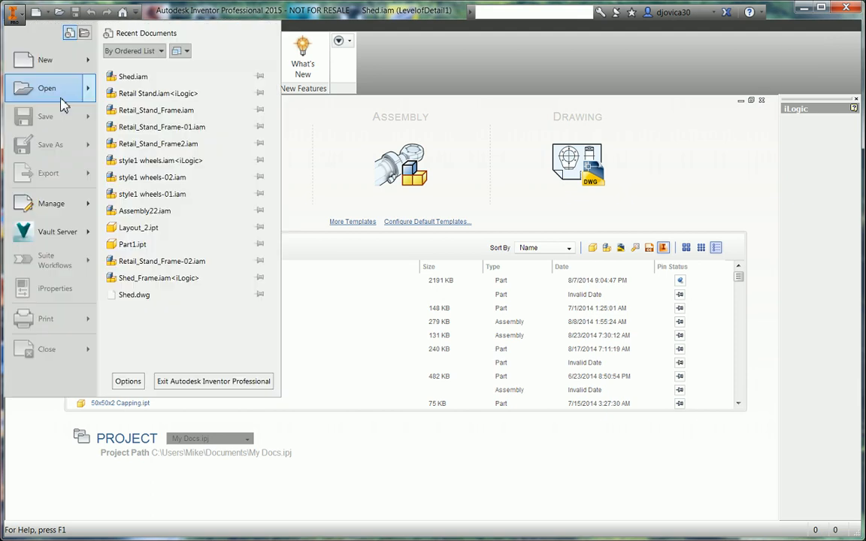
Reopen Shed.iam and start a bill of materials export using the Parts Only view.
click(131, 78)
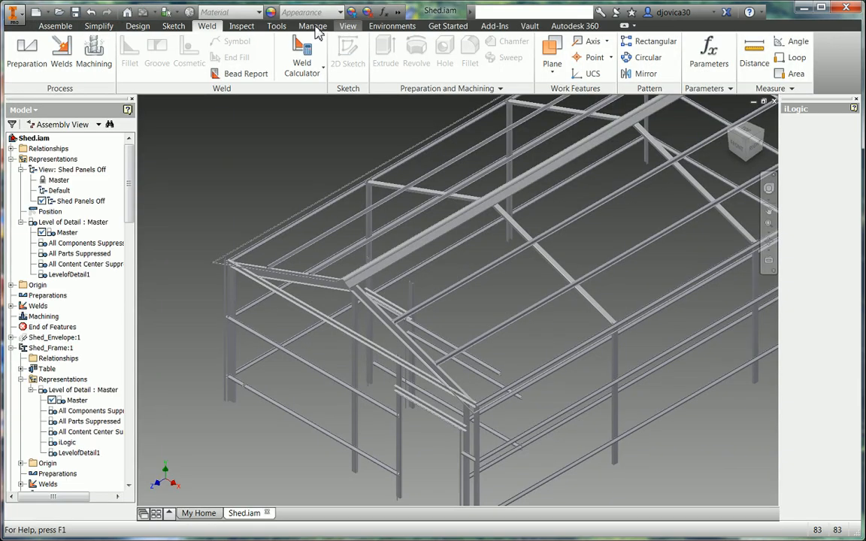
click(312, 25)
click(132, 60)
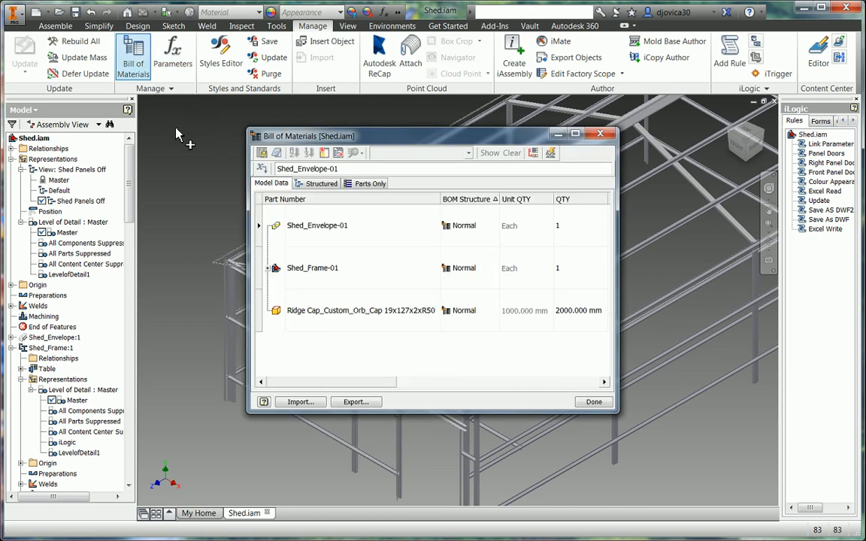
click(262, 153)
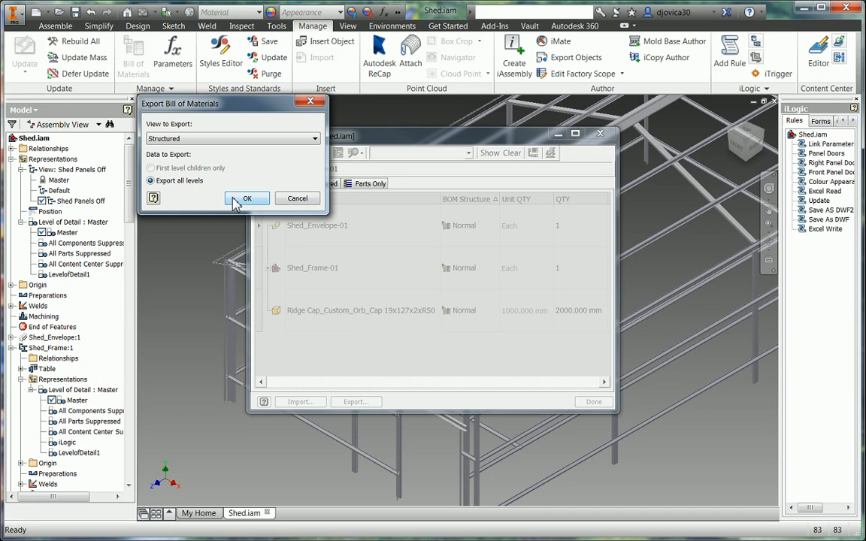
click(207, 137)
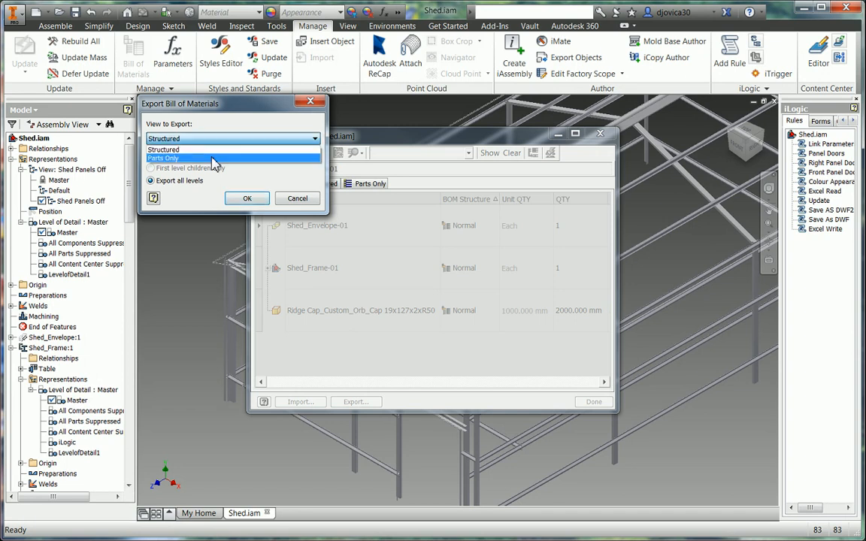
click(196, 154)
click(245, 200)
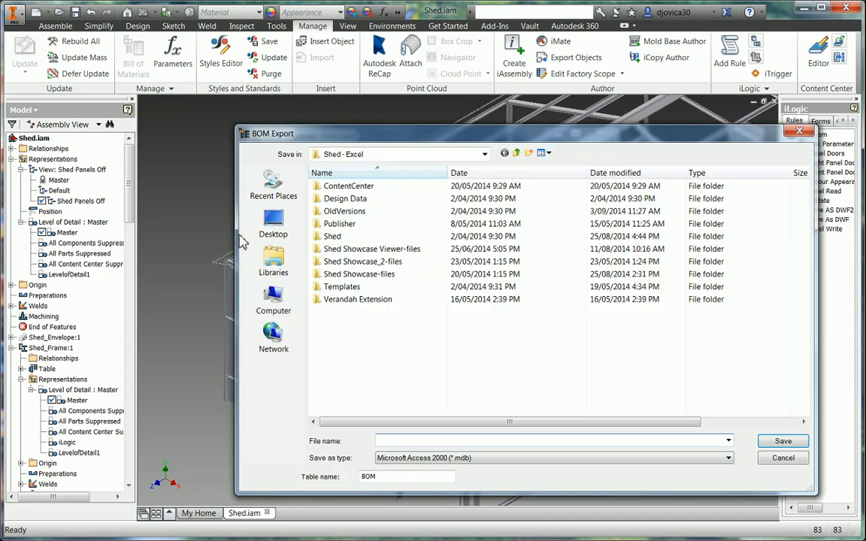
Save the bill of materials in the Shed folder as Shed.xls in Excel 97 - Excel 2003 Workbook format, deleting and replacing the existing file.
double_click(332, 236)
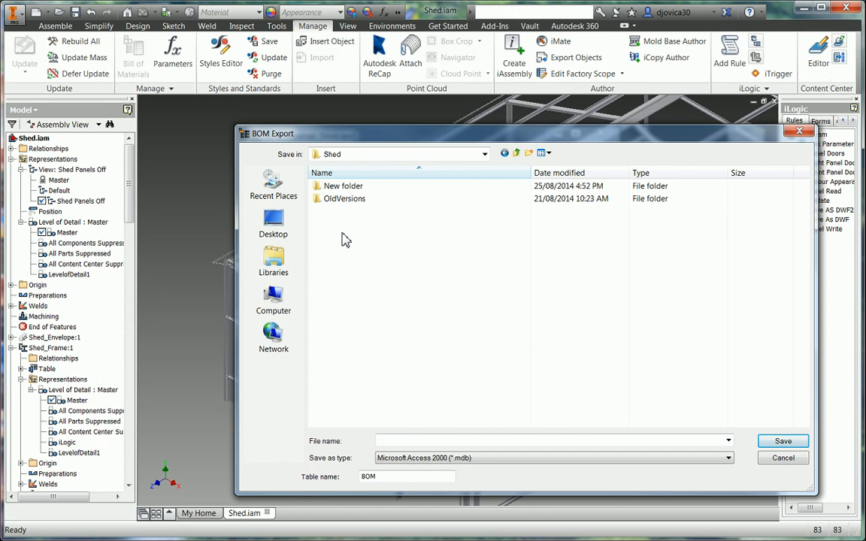
click(451, 457)
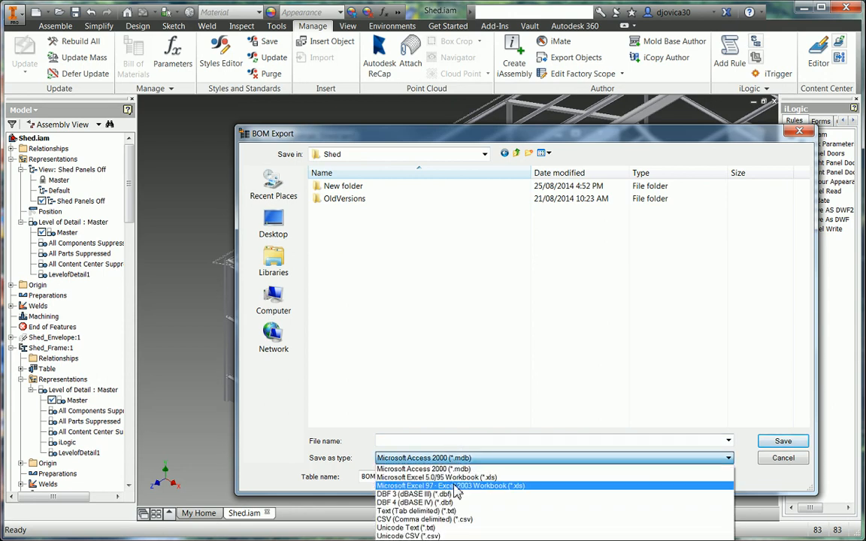
click(428, 476)
click(332, 224)
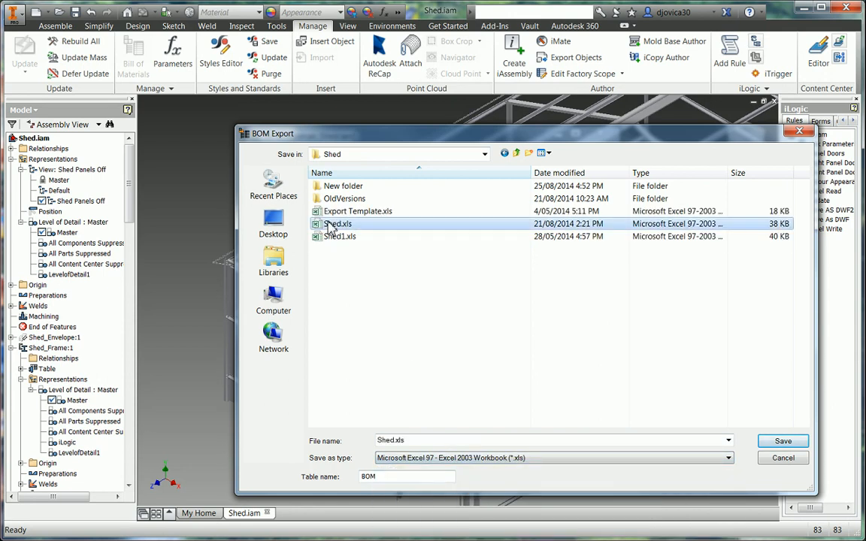
key(Delete)
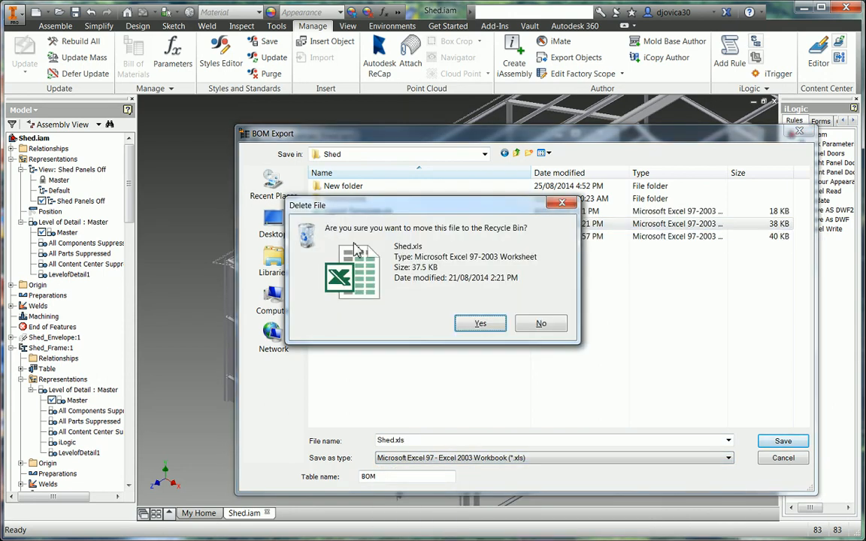
click(482, 321)
click(774, 445)
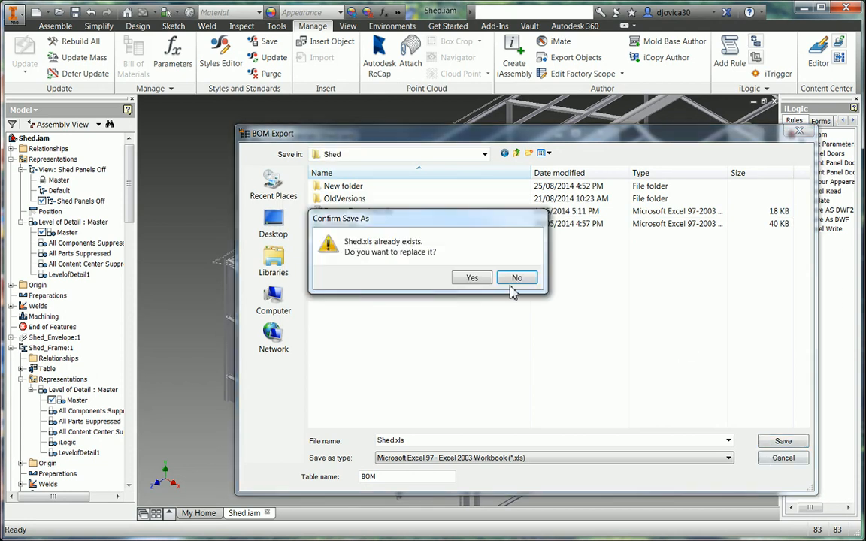
click(478, 279)
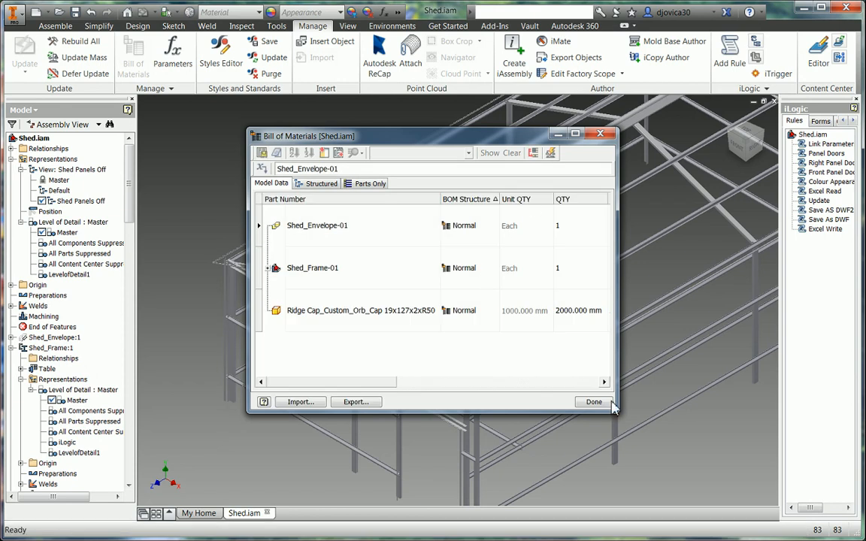
Switch to Excel, open Shed Form.xlsx and update its links to external sources.
right_click(193, 539)
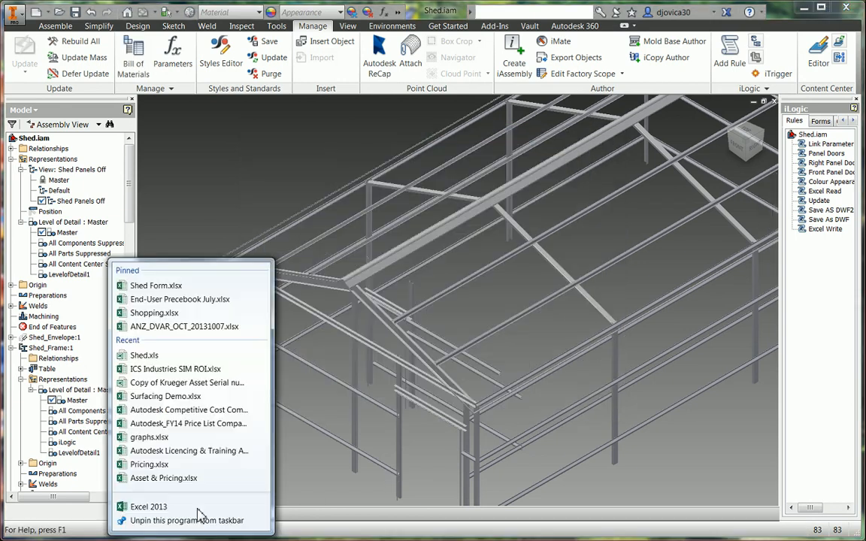
click(156, 286)
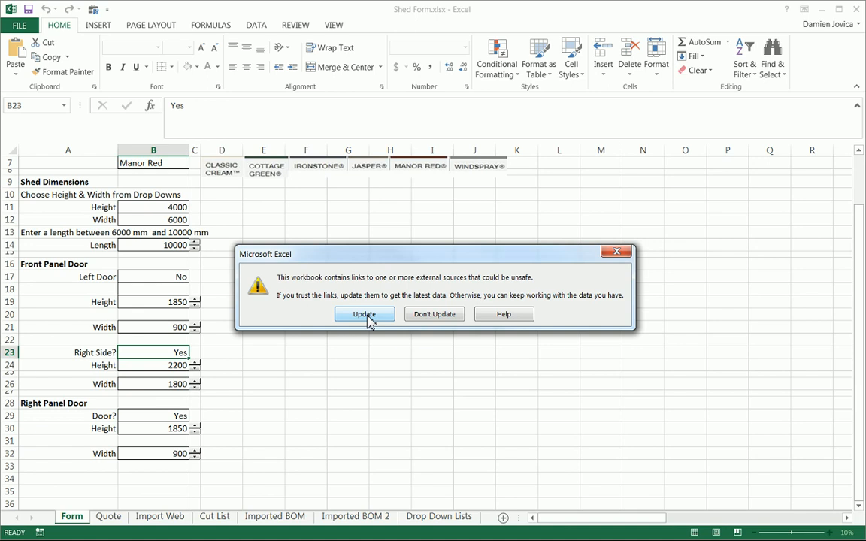
click(365, 316)
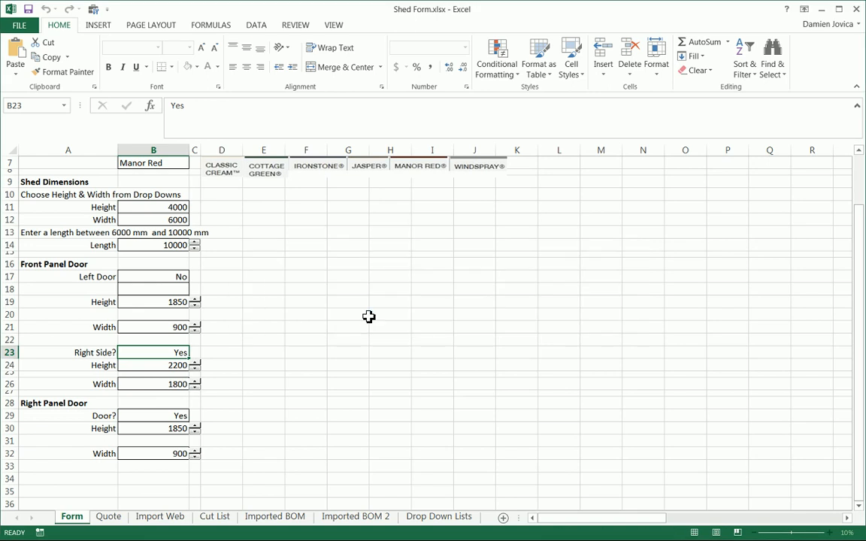
Compare the part number and description on the Quote sheet with the shed's length, width and height on the Form sheet.
click(117, 517)
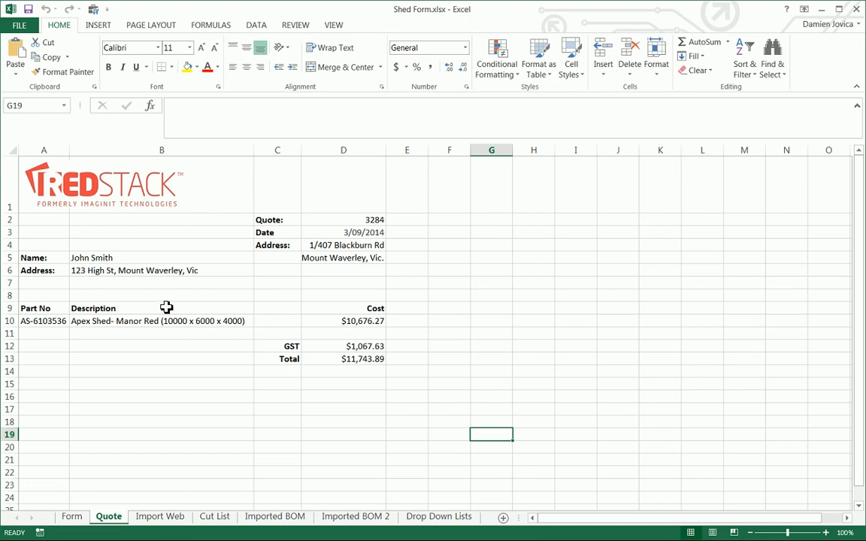
click(43, 323)
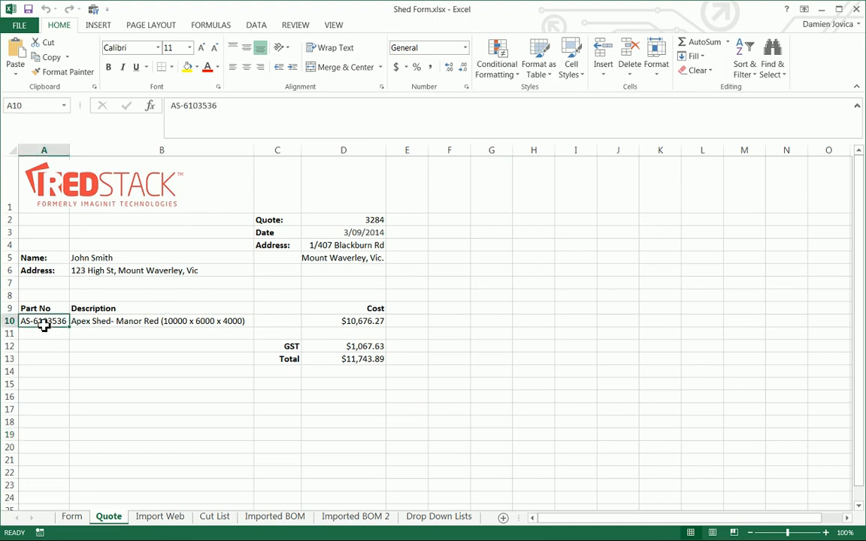
click(97, 326)
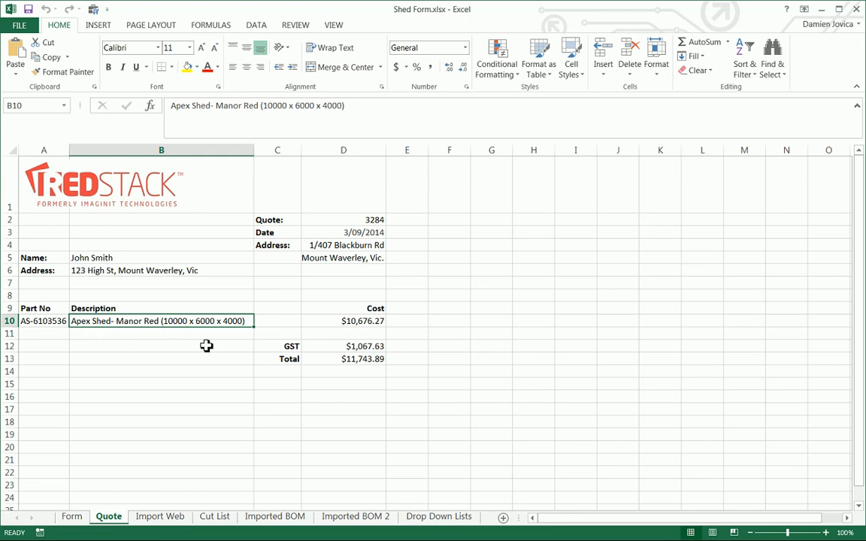
click(72, 516)
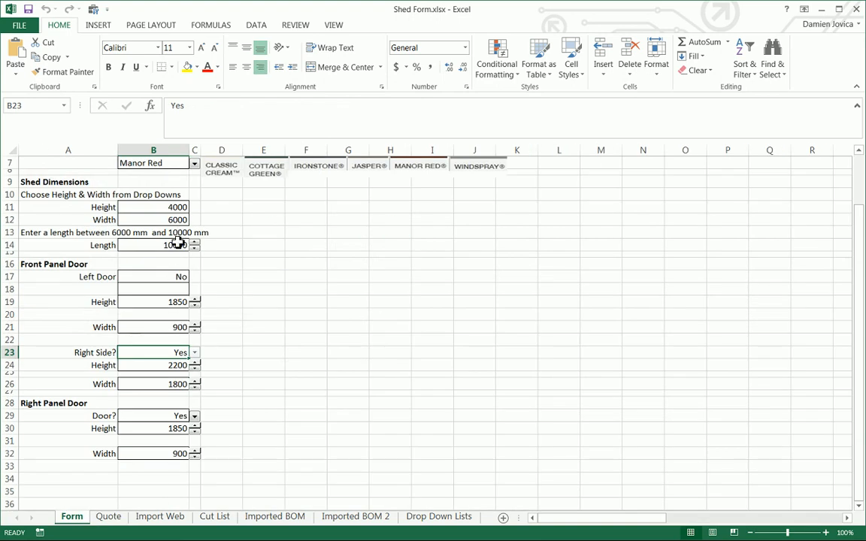
click(177, 245)
click(176, 219)
click(179, 208)
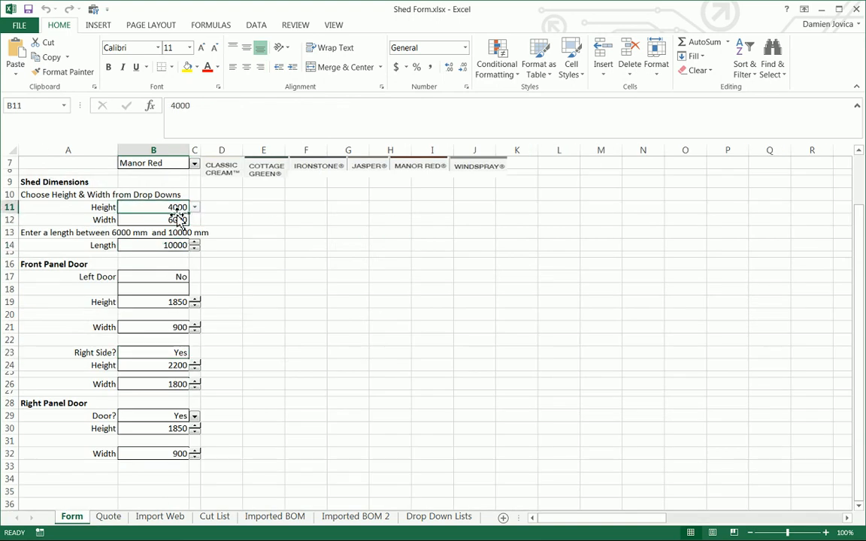
click(109, 516)
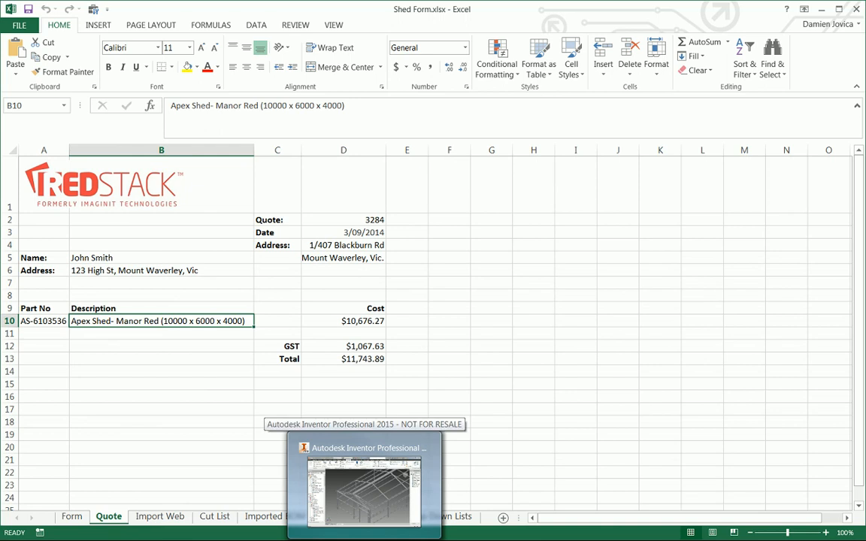
Switch to Inventor and activate the LevelofDetail1 level of detail and the Default view representation of Shed.iam.
click(373, 515)
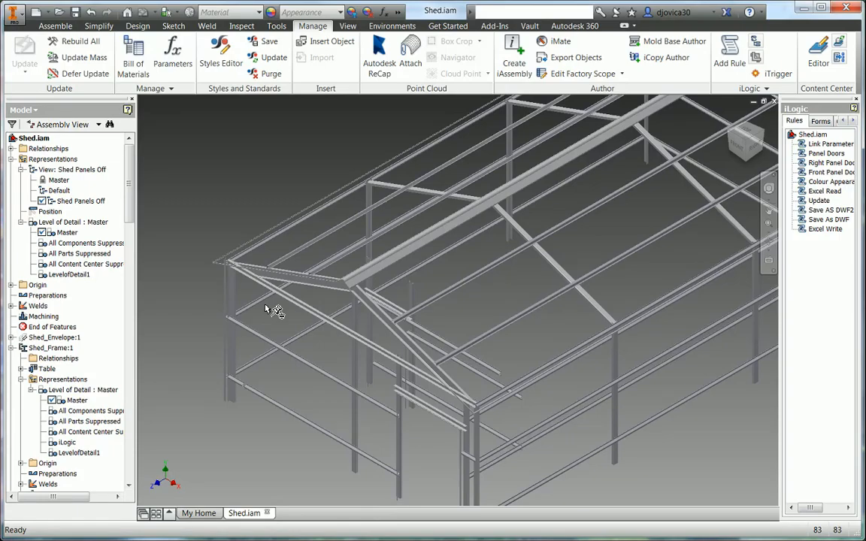
double_click(75, 275)
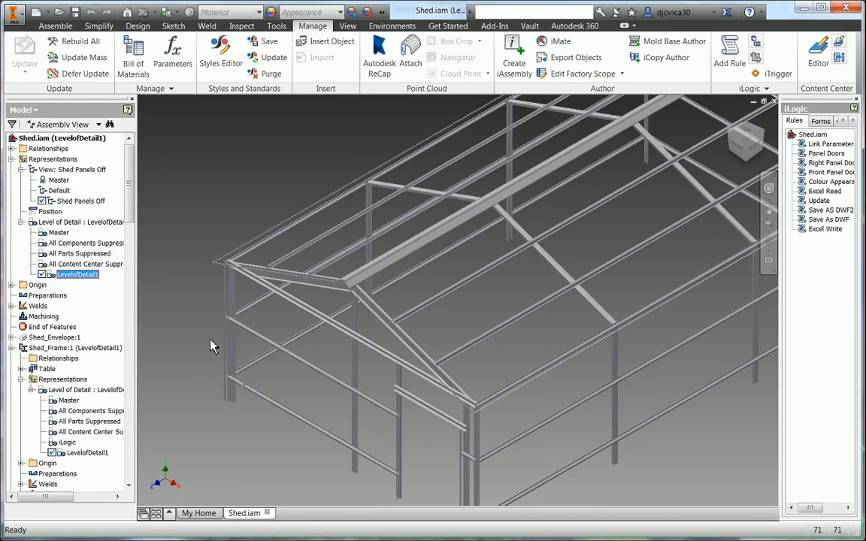
double_click(59, 190)
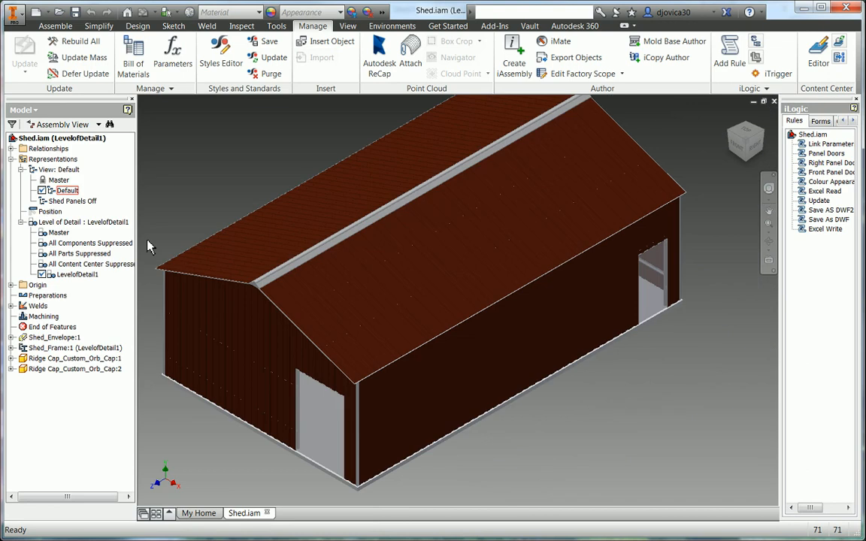
middle_drag(624, 421, 647, 441)
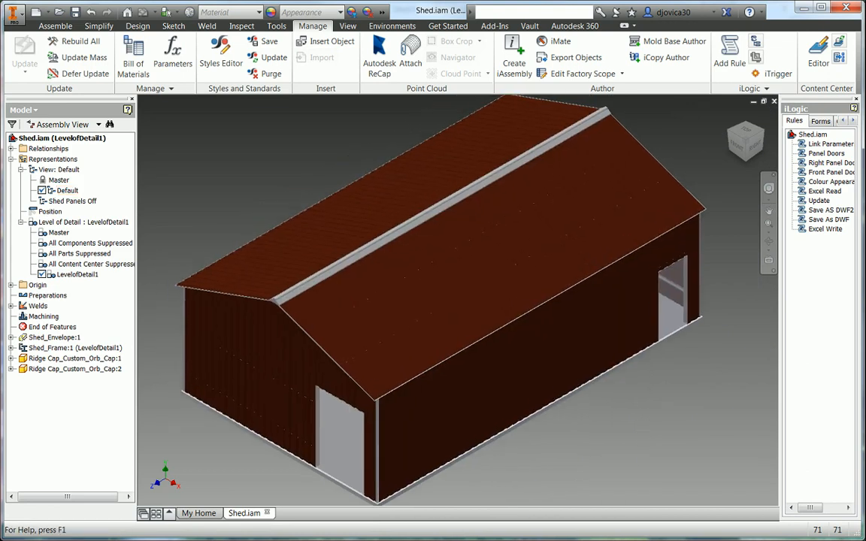